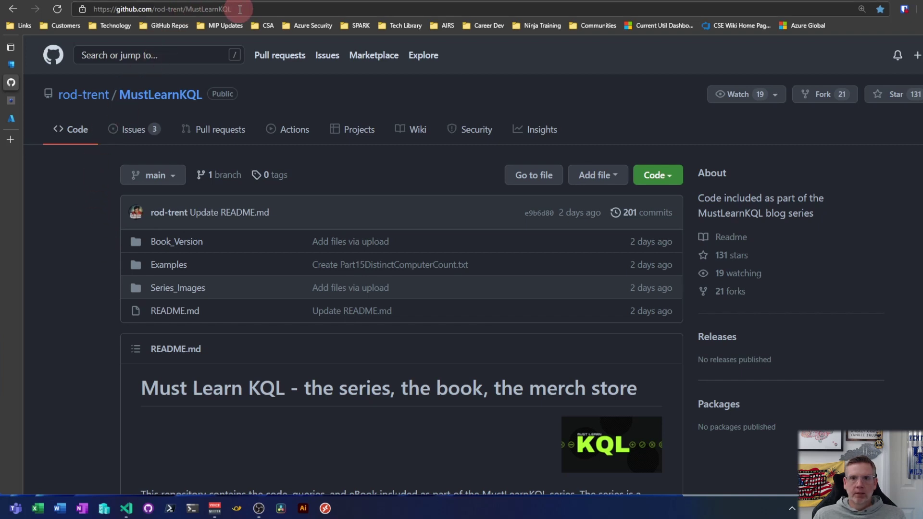
# Highlight the repository address and the Part 1–3 links in the MustLearnKQL table of contents
pyautogui.moveTo(240, 8); pyautogui.dragTo(86, 10)
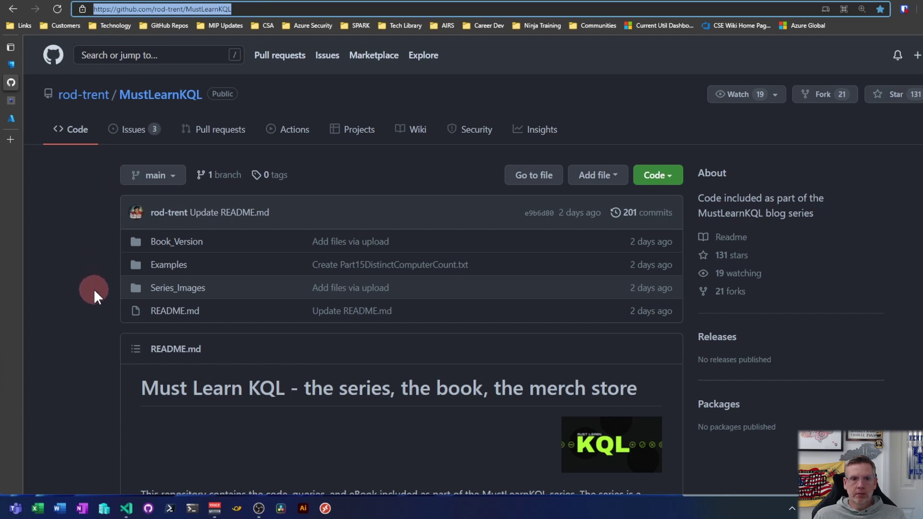
pyautogui.scroll(-5, 94, 292)
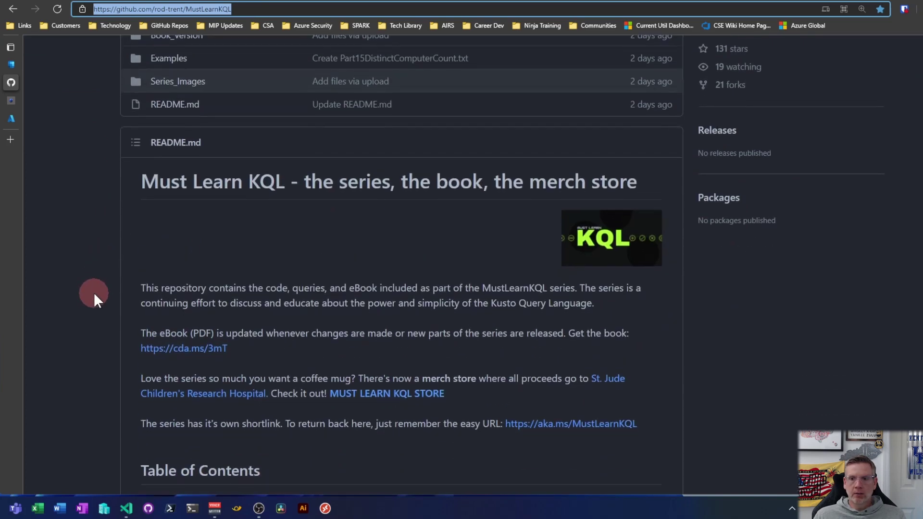
pyautogui.moveTo(642, 286); pyautogui.dragTo(489, 287)
pyautogui.scroll(-2, 192, 270)
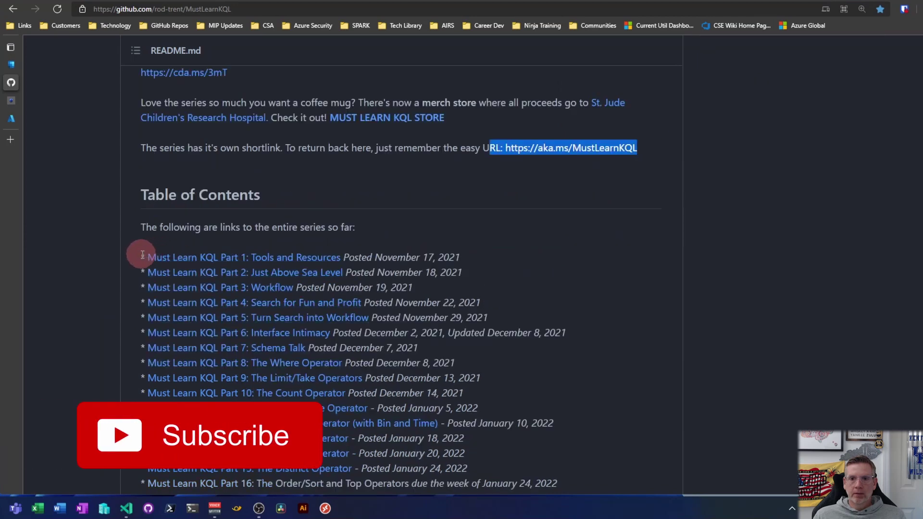
pyautogui.moveTo(139, 253); pyautogui.dragTo(488, 283)
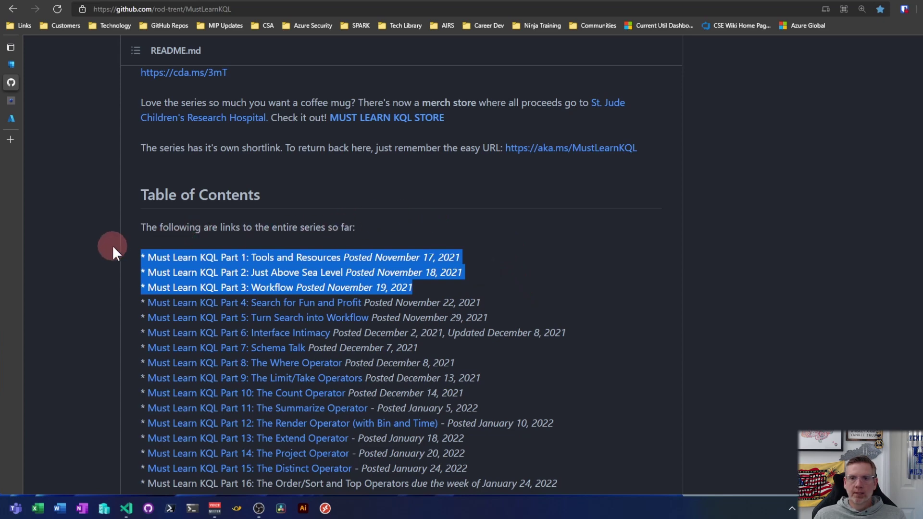
pyautogui.moveTo(129, 234); pyautogui.dragTo(481, 280)
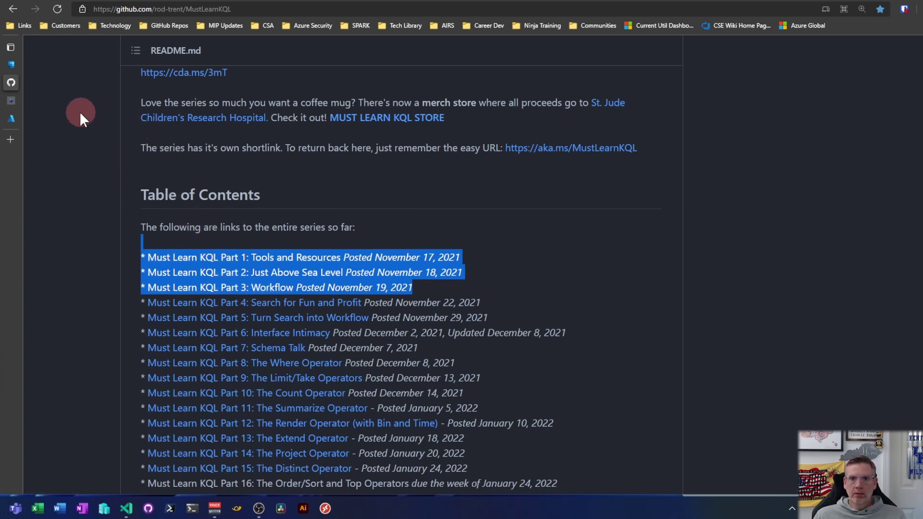
pyautogui.moveTo(14, 97)
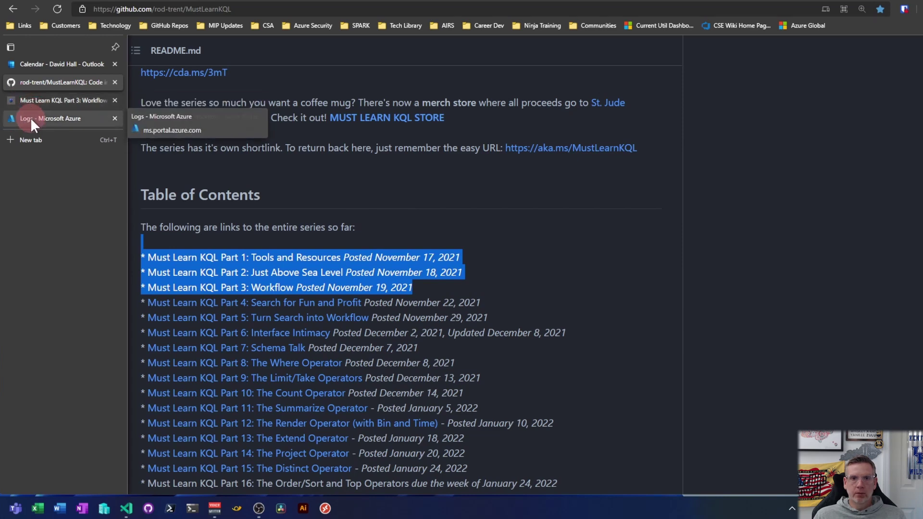
# Run the ProtectionStatus query and add a '// 399 Records' comment after it on line 1
pyautogui.click(31, 118)
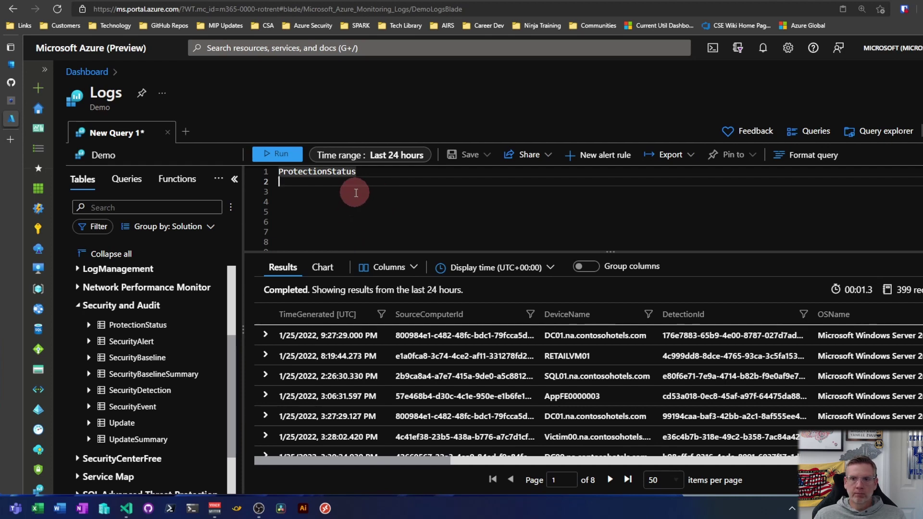
pyautogui.click(360, 174)
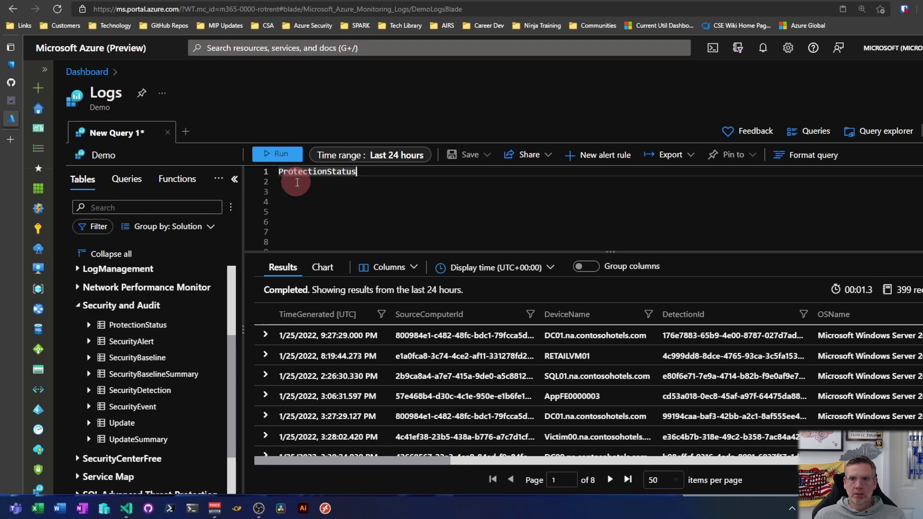
pyautogui.click(289, 154)
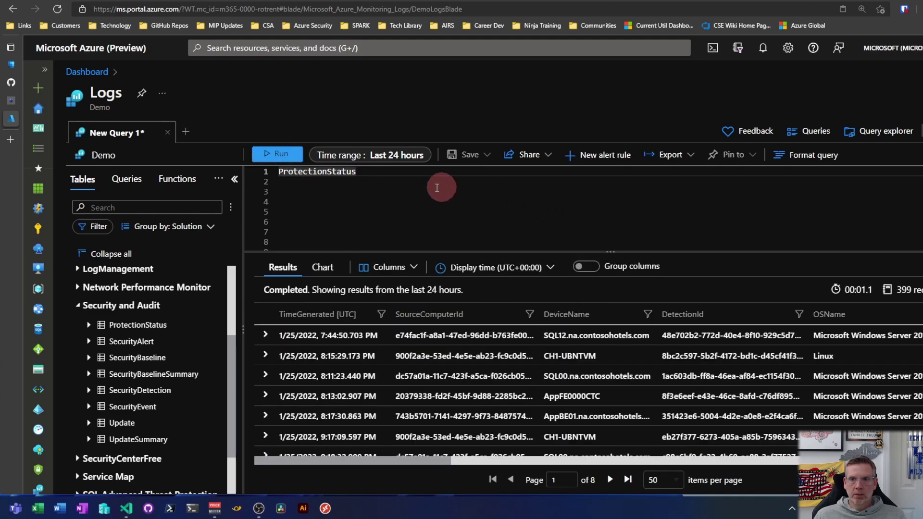
pyautogui.click(385, 173)
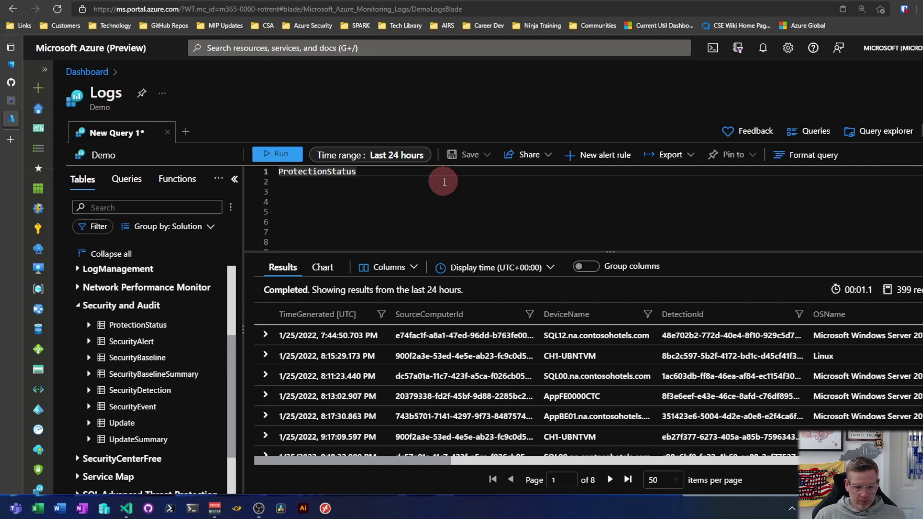
pyautogui.write('|')
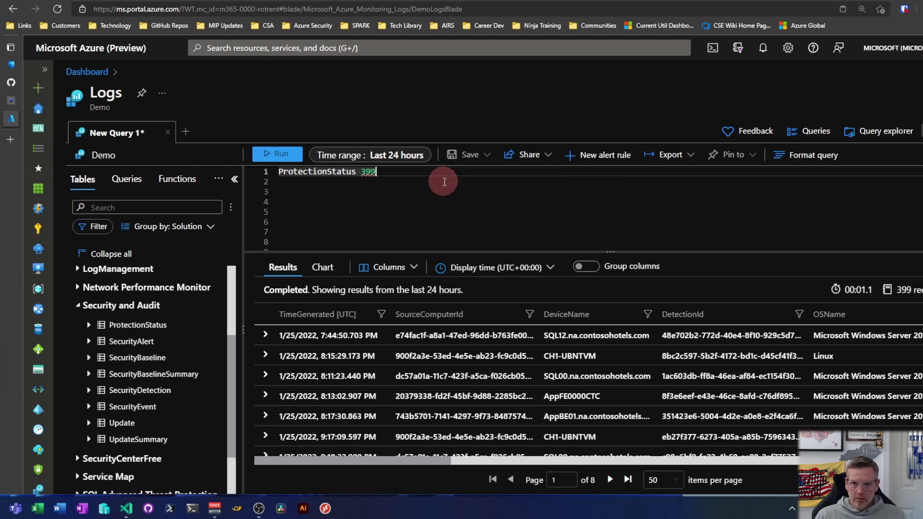
pyautogui.write('|')
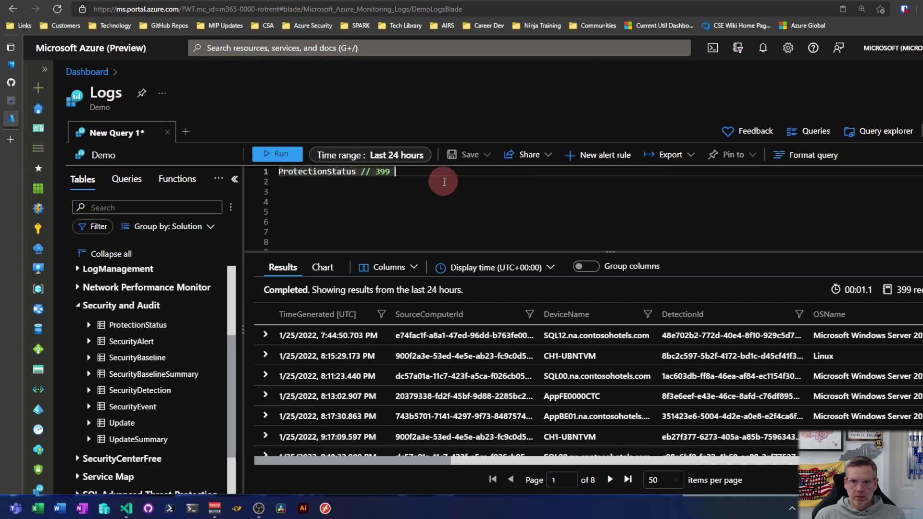
pyautogui.write(' Re')
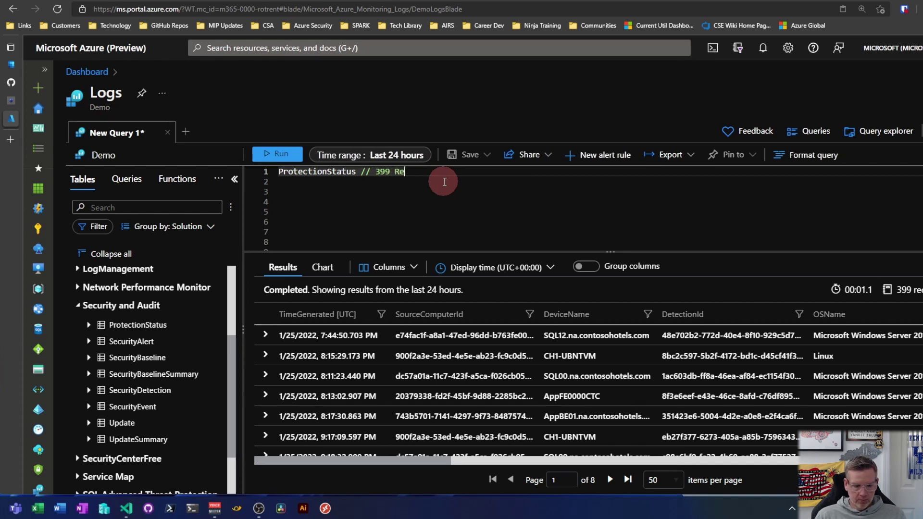
pyautogui.write('cords')
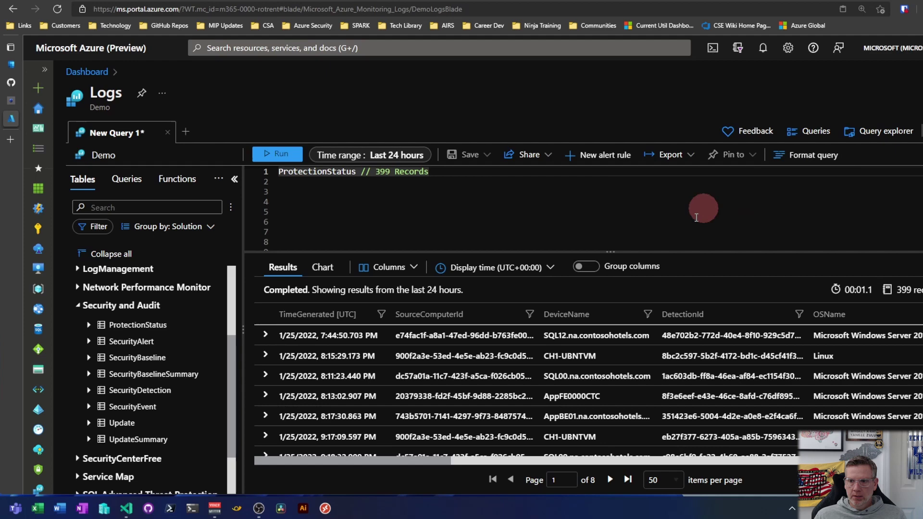
# Paste and run the query filtering ProtectionStatus != "Real time protection", returning 0 records
pyautogui.moveTo(410, 461); pyautogui.dragTo(562, 413)
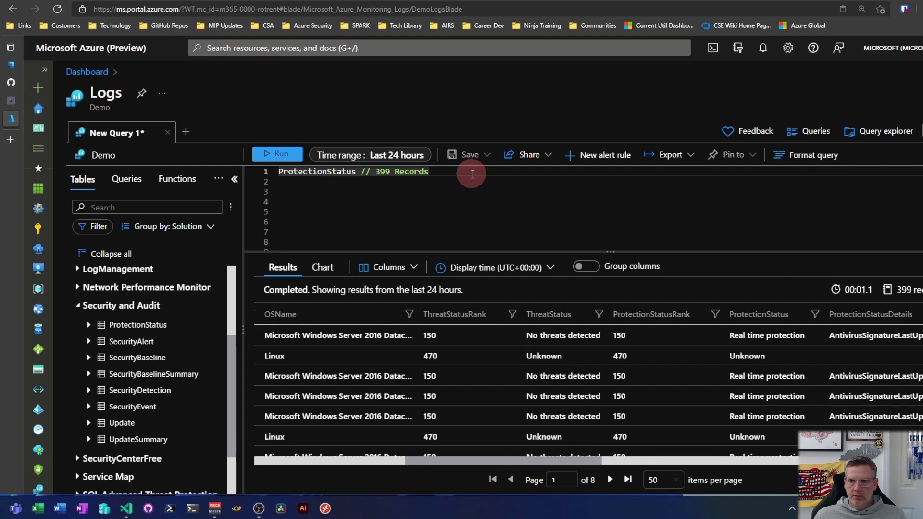
pyautogui.write('ProtectionStatus | where ProtectionStatus != "Real time protection"')
pyautogui.moveTo(476, 460); pyautogui.dragTo(506, 459)
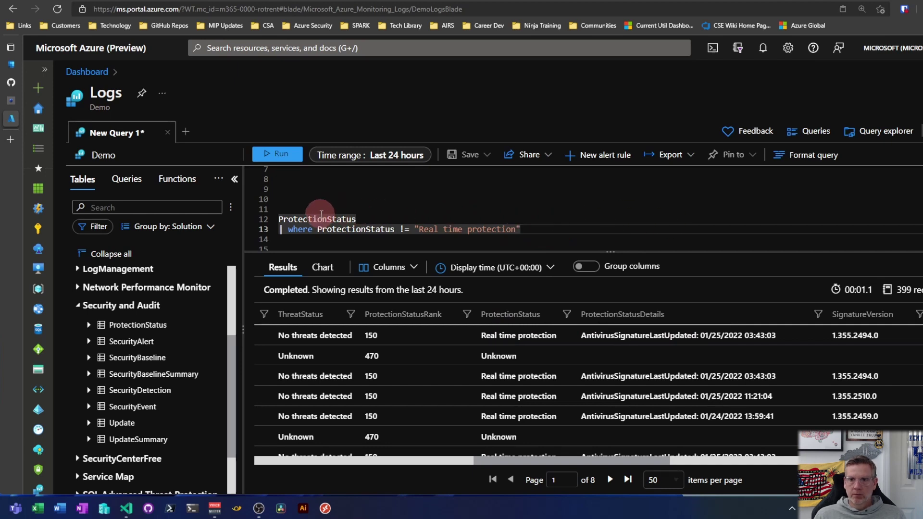
pyautogui.moveTo(334, 216)
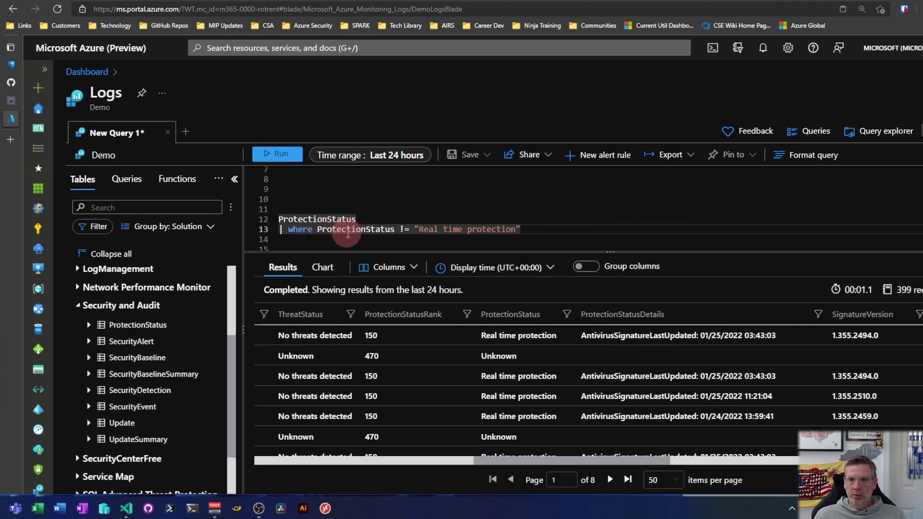
pyautogui.moveTo(370, 230)
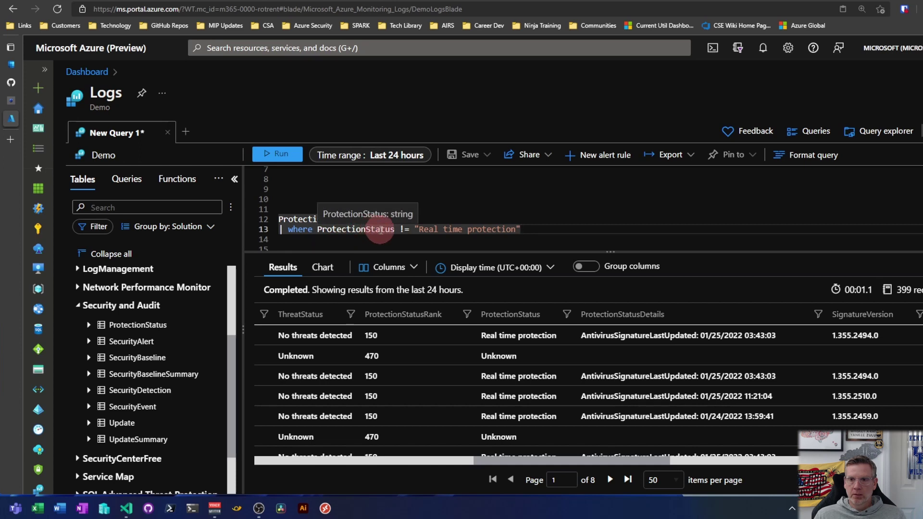
pyautogui.click(401, 229)
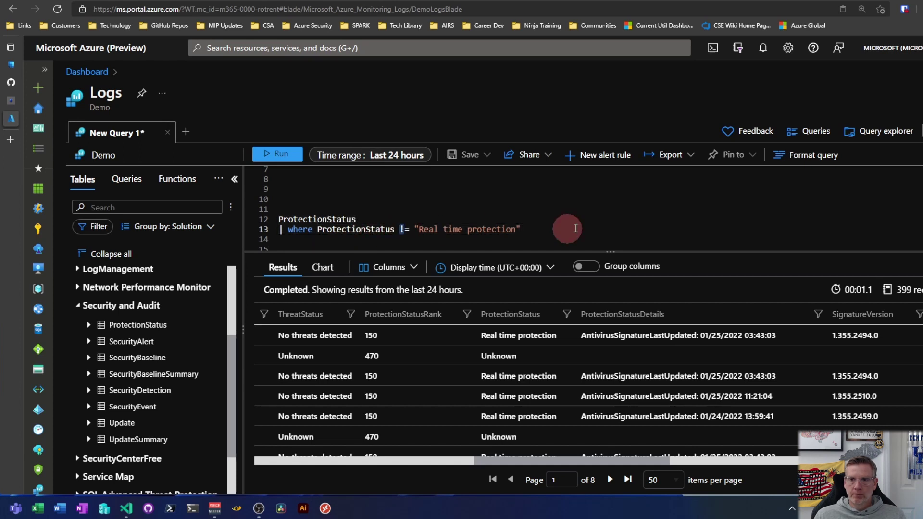
pyautogui.hotkey('ctrl', 'a')
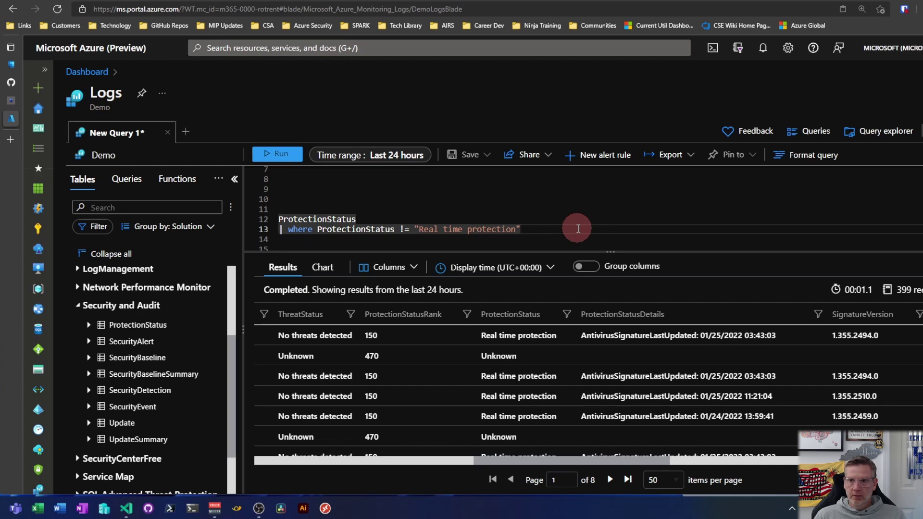
pyautogui.hotkey('shift', 'Return')
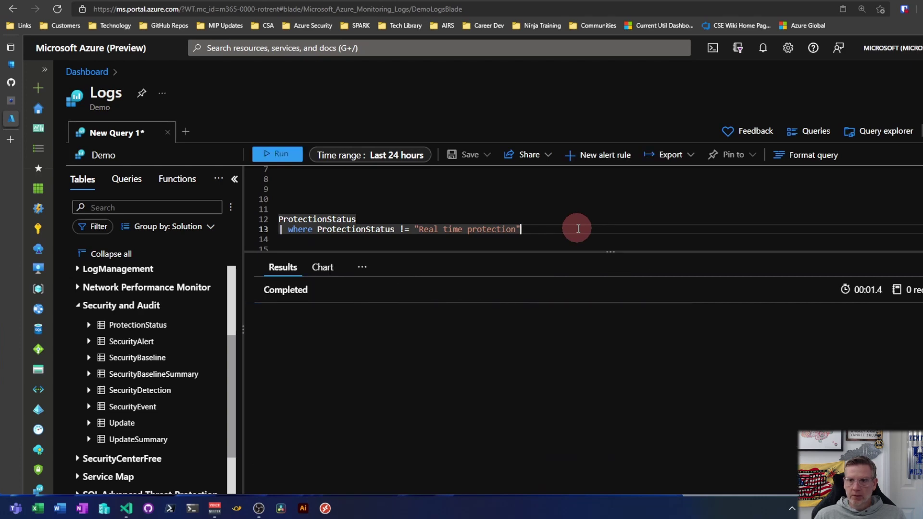
# Annotate the first query '// 48 Records' and run a copy adding TimeGenerated >= ago(12h)
pyautogui.write('// ')
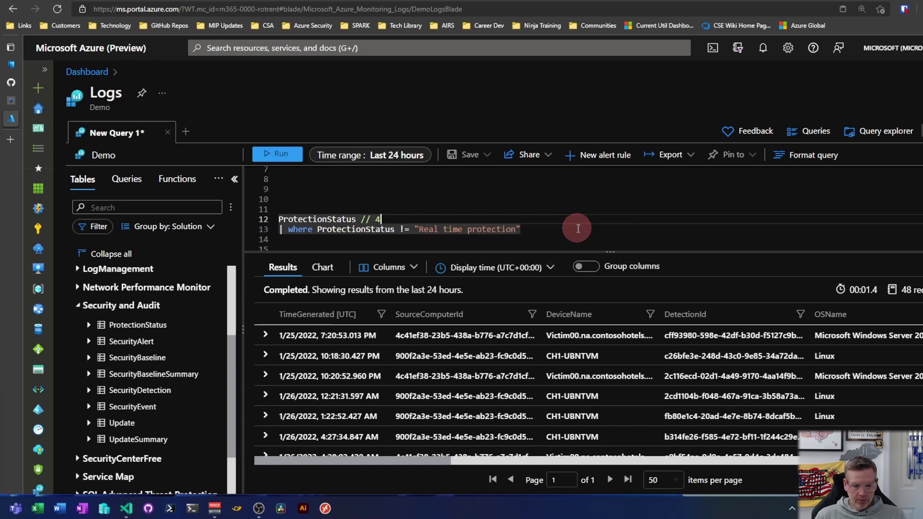
pyautogui.write('48 Records')
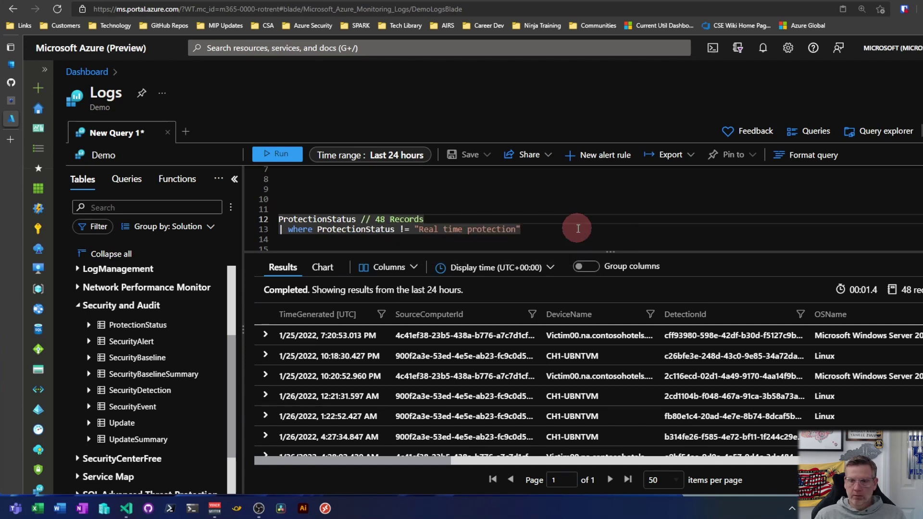
pyautogui.write(' | where ProtectionStatus != "Real time protection"   ProtectionStatus | where ProtectionStatus != "Real time protection" | where TimeGenerated >= ago(12h)')
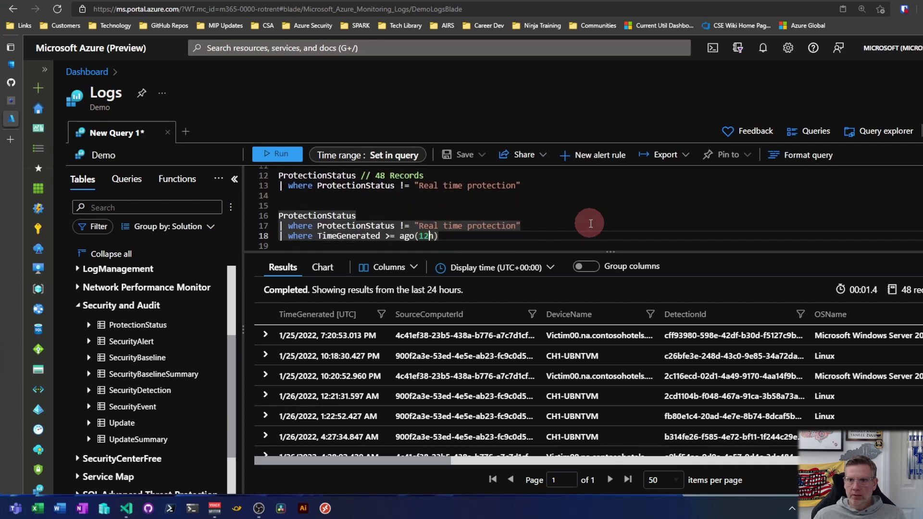
pyautogui.moveTo(527, 186); pyautogui.dragTo(277, 183)
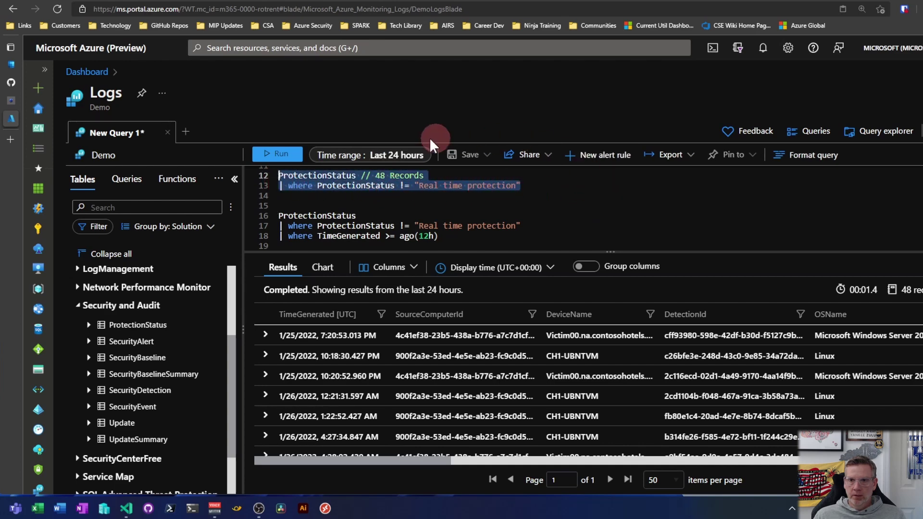
pyautogui.click(532, 220)
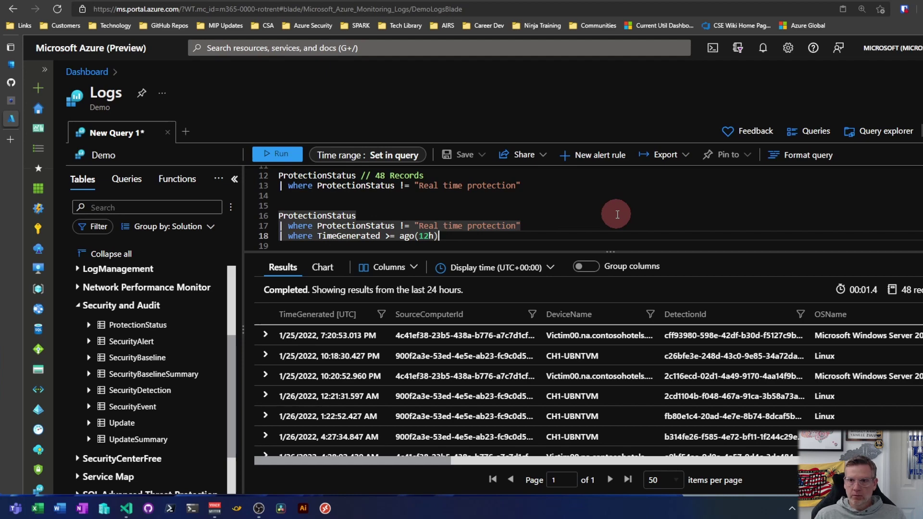
# Comment '// 24 records' on the 12-hour query and write a copy of it below
pyautogui.click(618, 215)
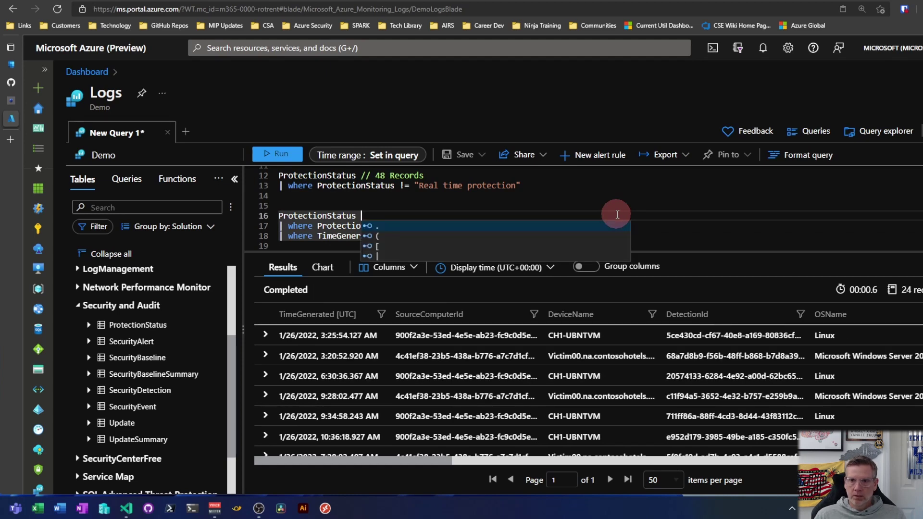
pyautogui.write('// 24 records')
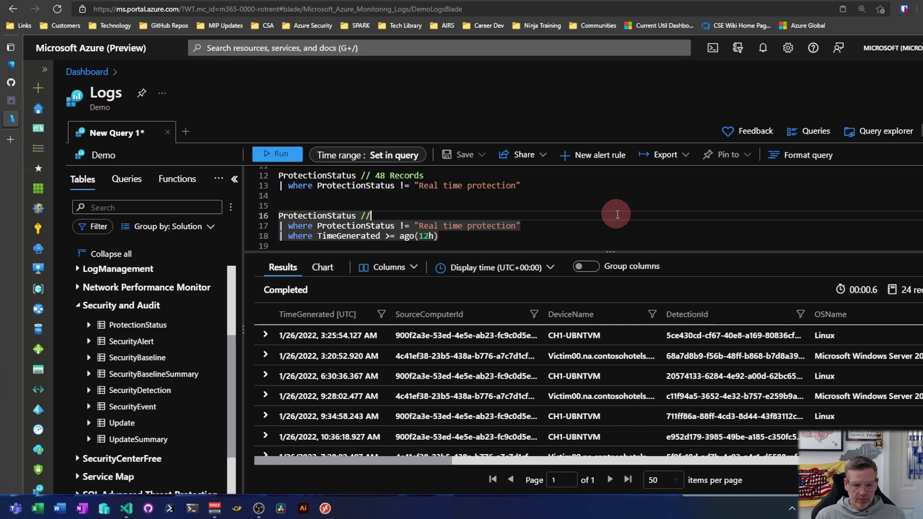
pyautogui.press('End')
pyautogui.press('Return')
pyautogui.press('Return')
pyautogui.press('Return')
pyautogui.write('ProtectionStatus | where ProtectionStatus != "Real time protection" | where TimeGenerated >= ago(12h)')
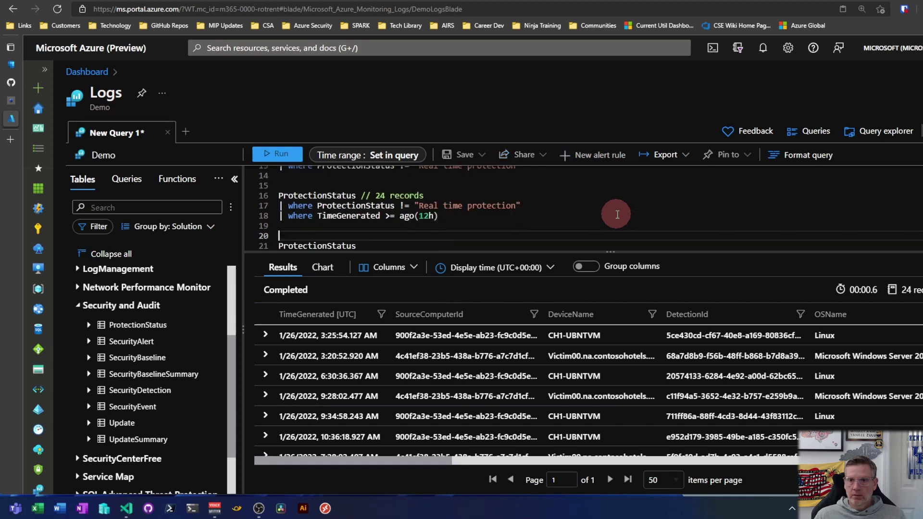
# Append '| where TypeofProtection has "Windows Defender"' to the copied query
pyautogui.hotkey('ctrl', 'End')
pyautogui.press('Return')
pyautogui.write('| where TypeofProtection has "Windows Defender"')
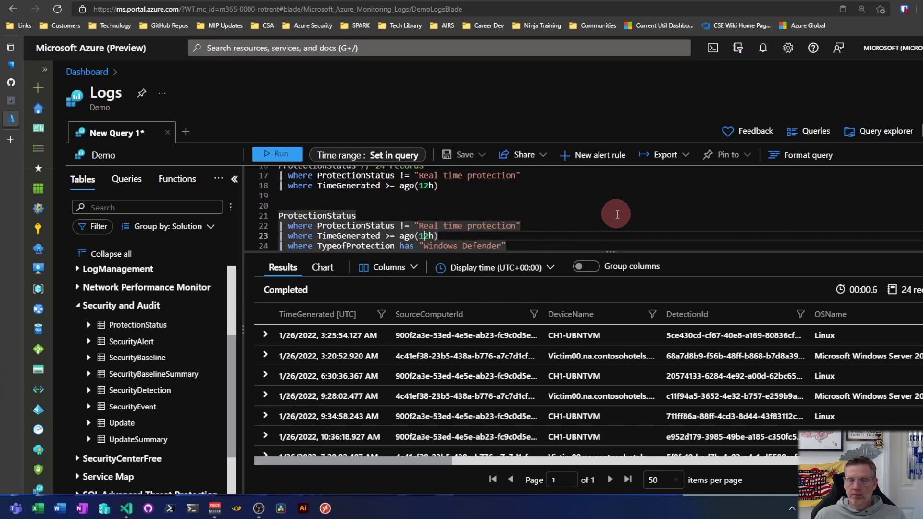
pyautogui.press('Return')
pyautogui.press('Up')
pyautogui.press('End')
pyautogui.hotkey('ctrl', 'Left')
pyautogui.hotkey('ctrl', 'Left')
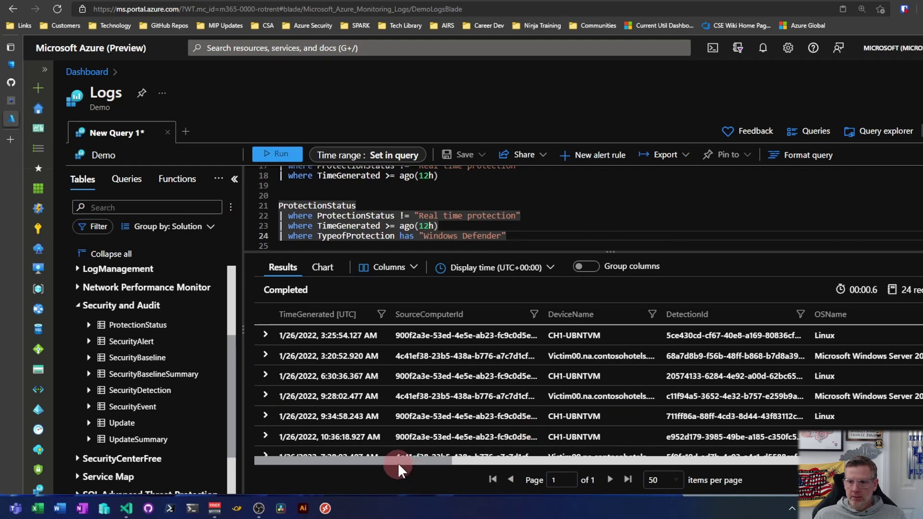
# Review the Windows Defender filter line and the 24-record results
pyautogui.moveTo(398, 463); pyautogui.dragTo(507, 478)
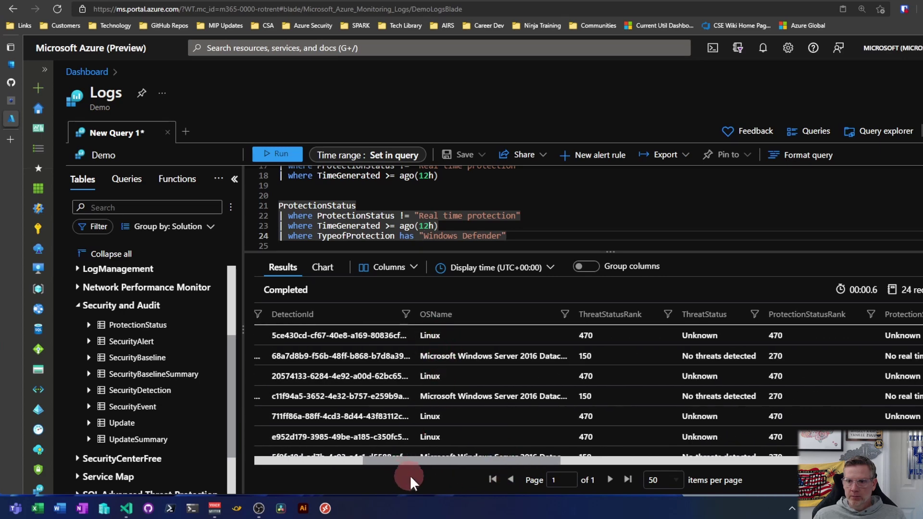
pyautogui.moveTo(456, 460); pyautogui.dragTo(557, 464)
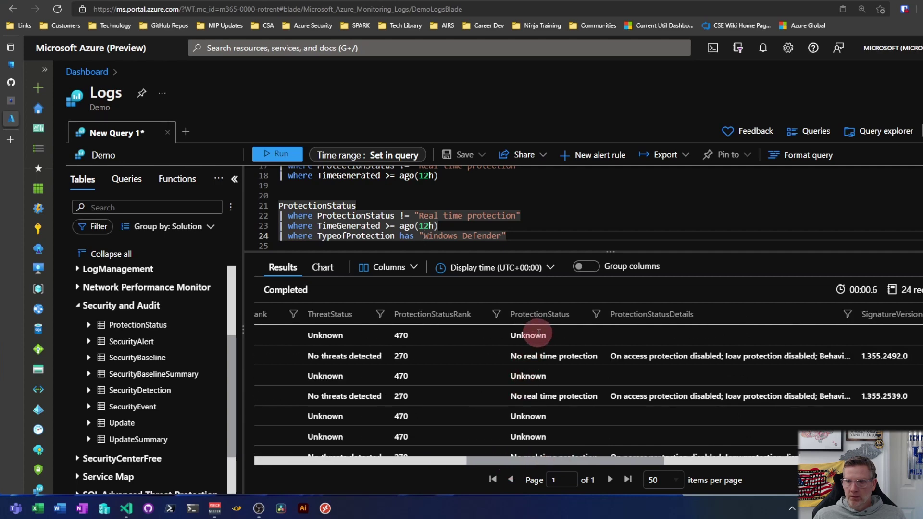
pyautogui.scroll(-1, 539, 332)
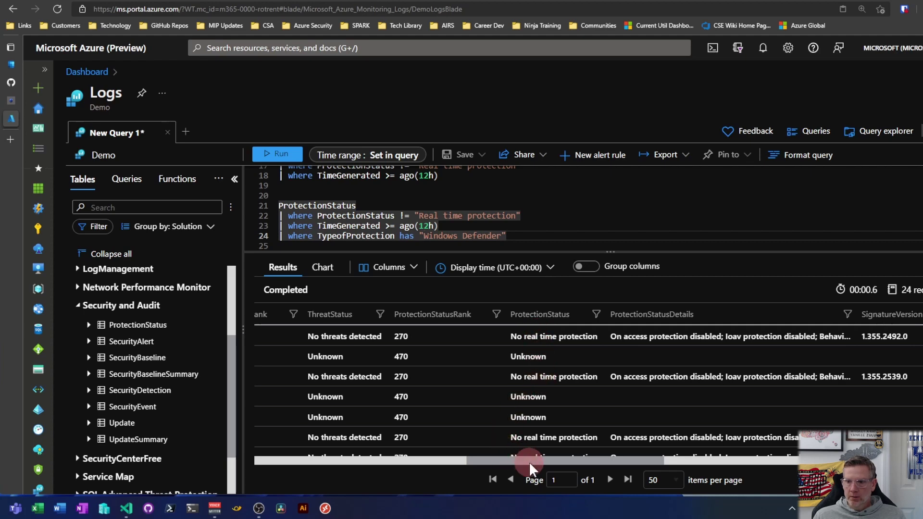
pyautogui.hscroll(-5, 529, 462)
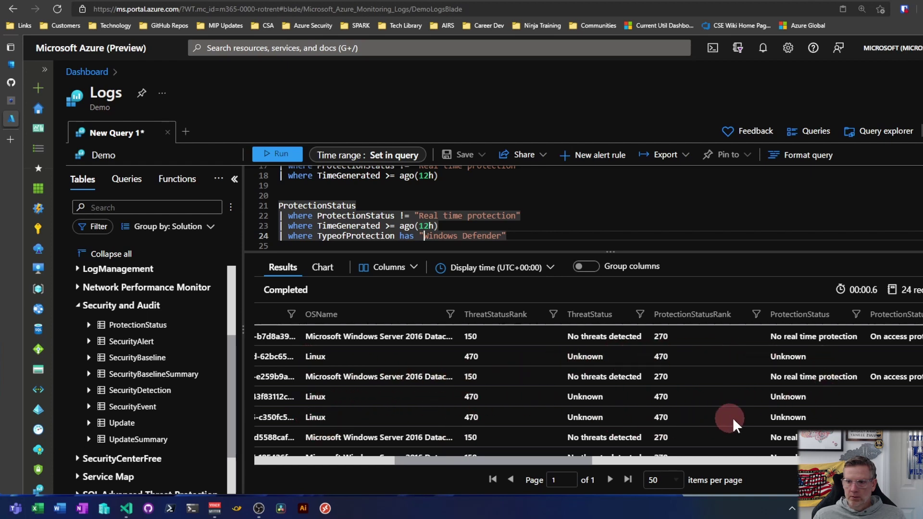
pyautogui.click(524, 235)
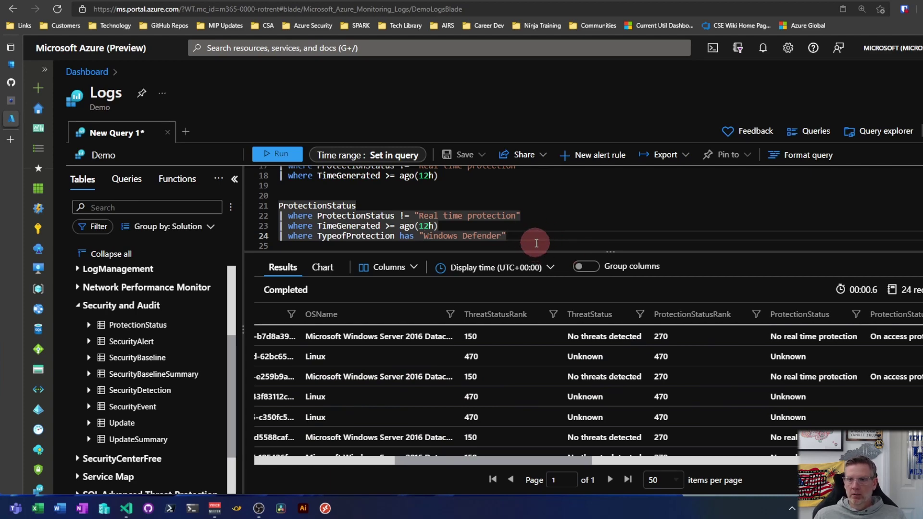
pyautogui.doubleClick(326, 236)
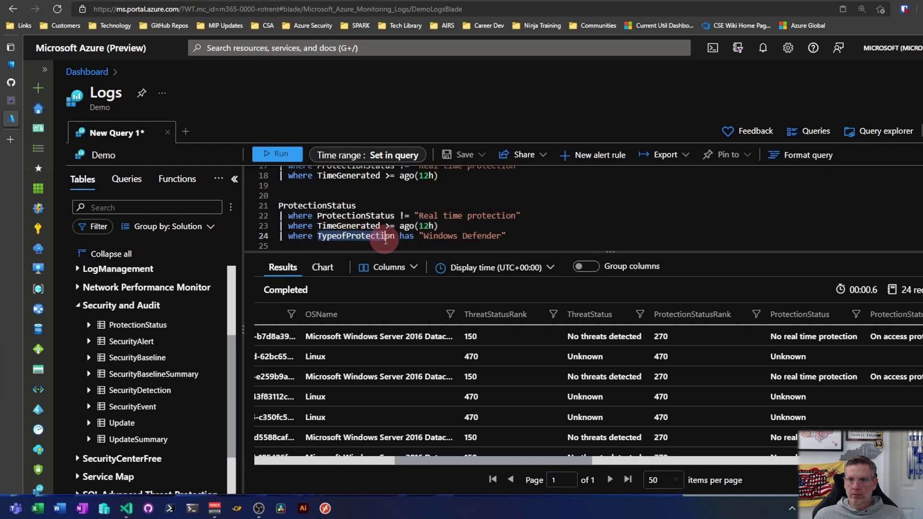
pyautogui.click(532, 238)
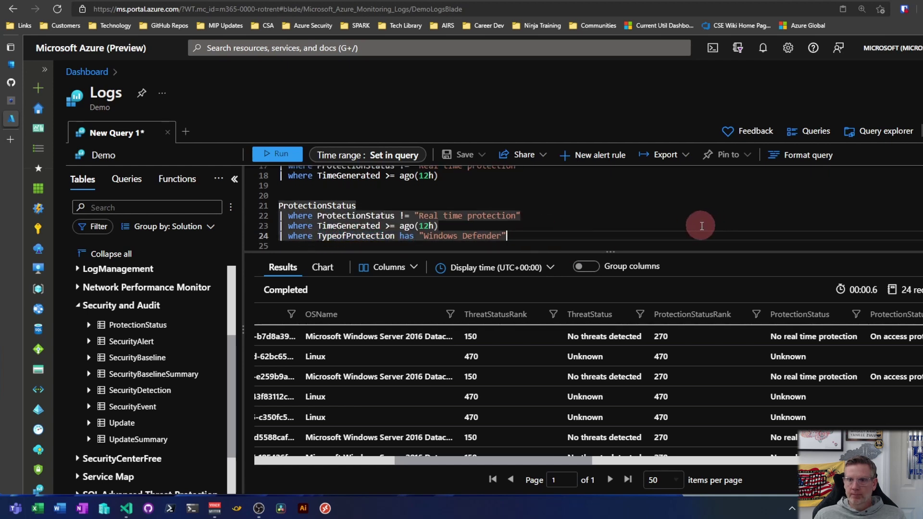
pyautogui.hotkey('shift', 'Return')
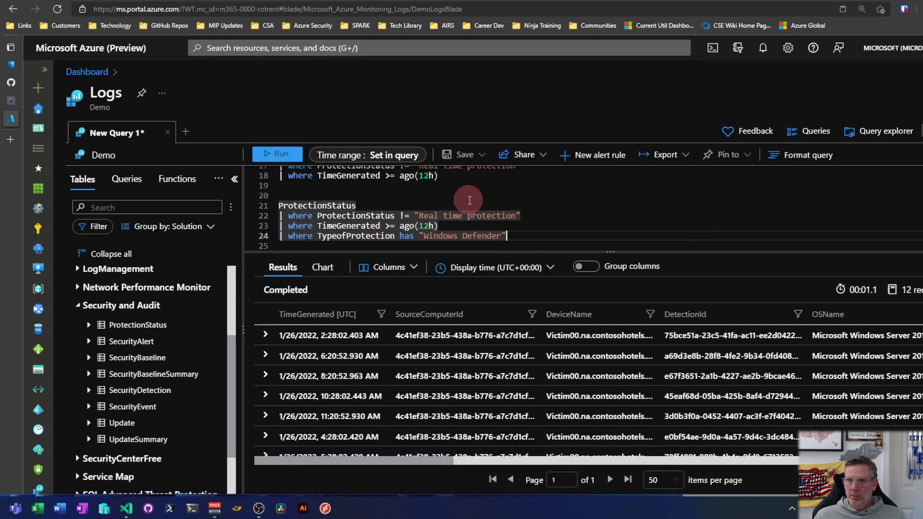
pyautogui.click(445, 206)
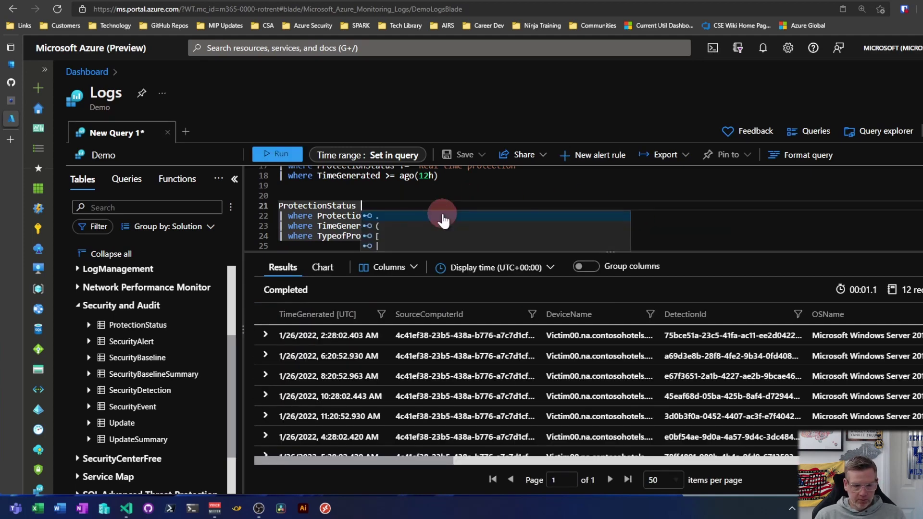
pyautogui.write('12')
pyautogui.press('Left')
pyautogui.press('Left')
pyautogui.write('//')
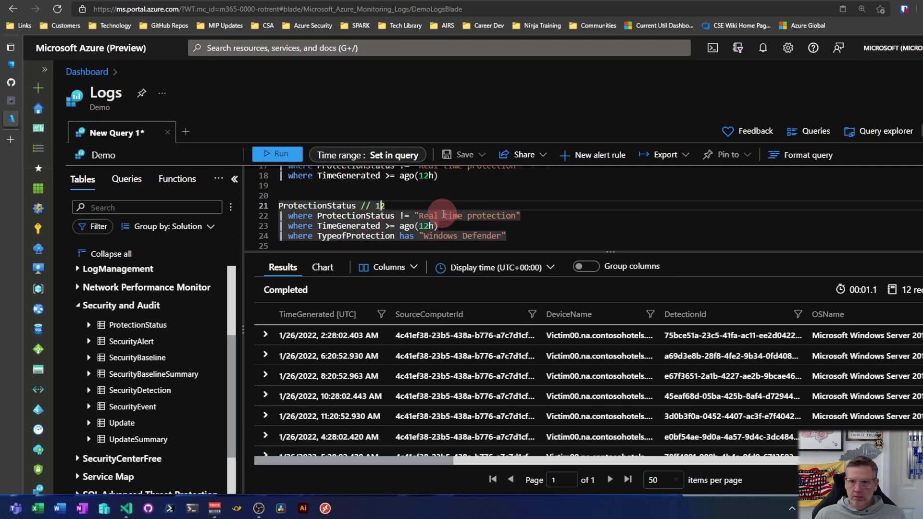
pyautogui.write('ords')
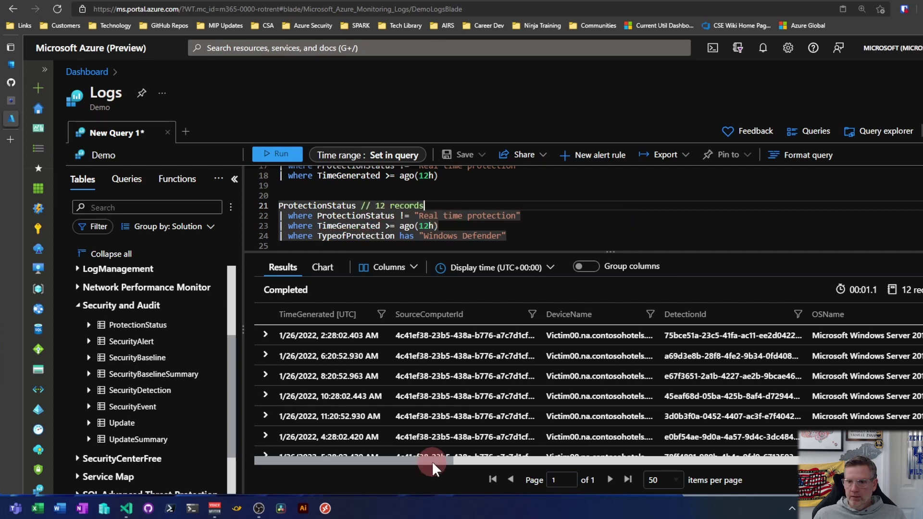
pyautogui.moveTo(437, 460); pyautogui.dragTo(725, 460)
pyautogui.scroll(-1, 400, 325)
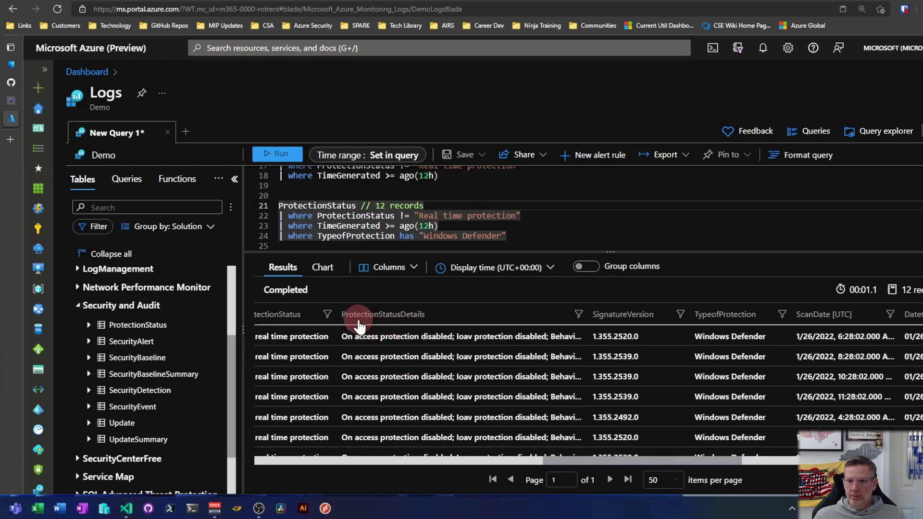
pyautogui.click(350, 322)
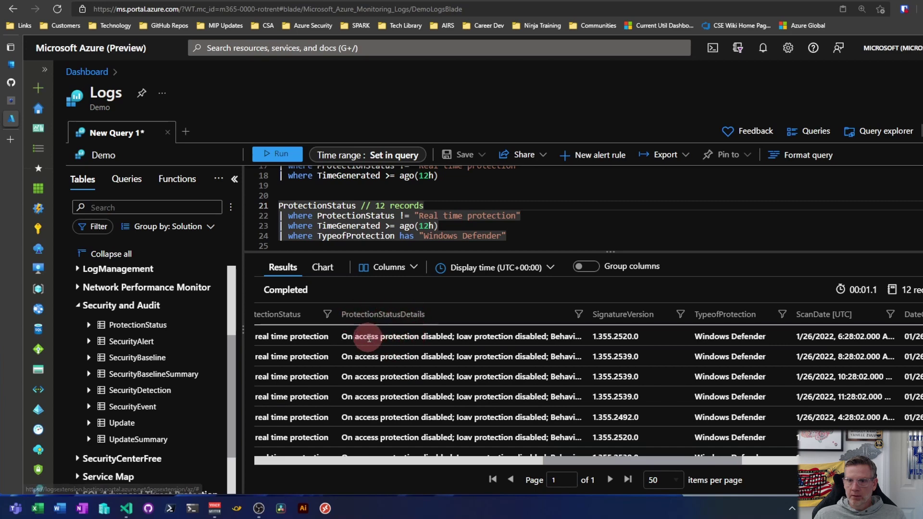
pyautogui.scroll(-4, 394, 366)
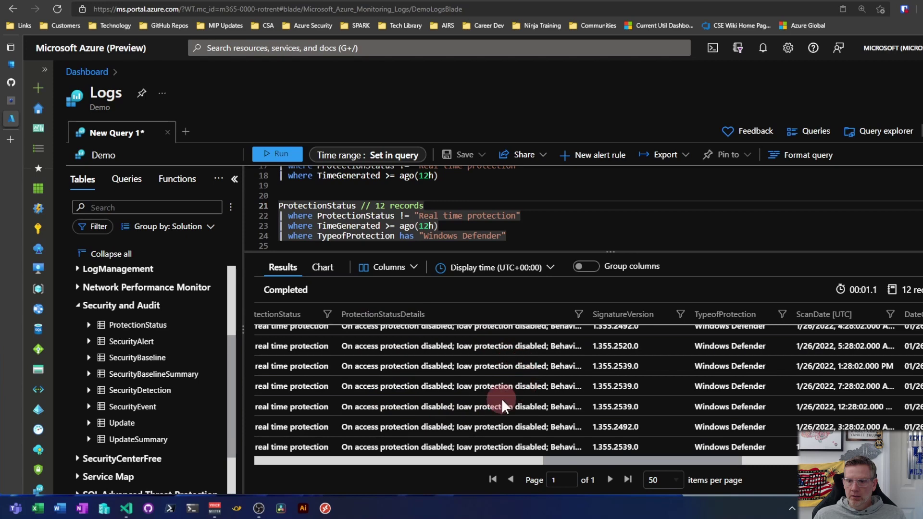
pyautogui.scroll(4, 486, 397)
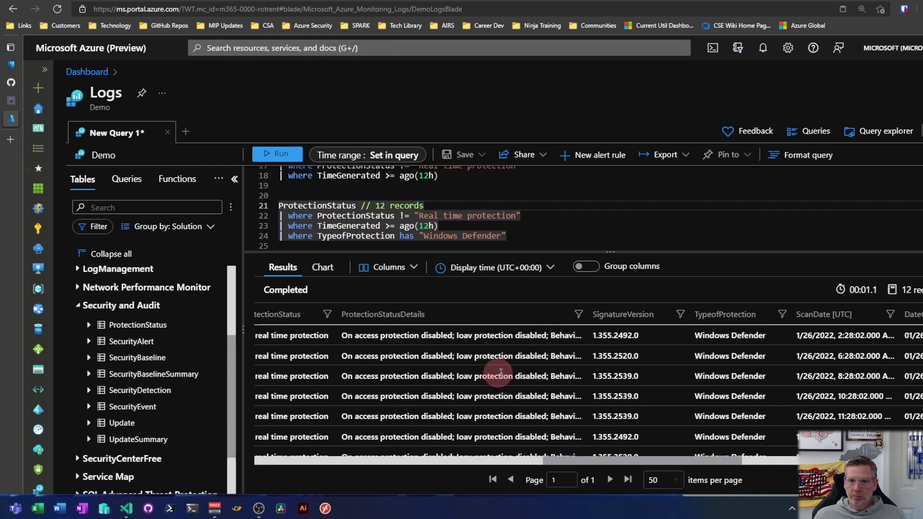
pyautogui.click(519, 237)
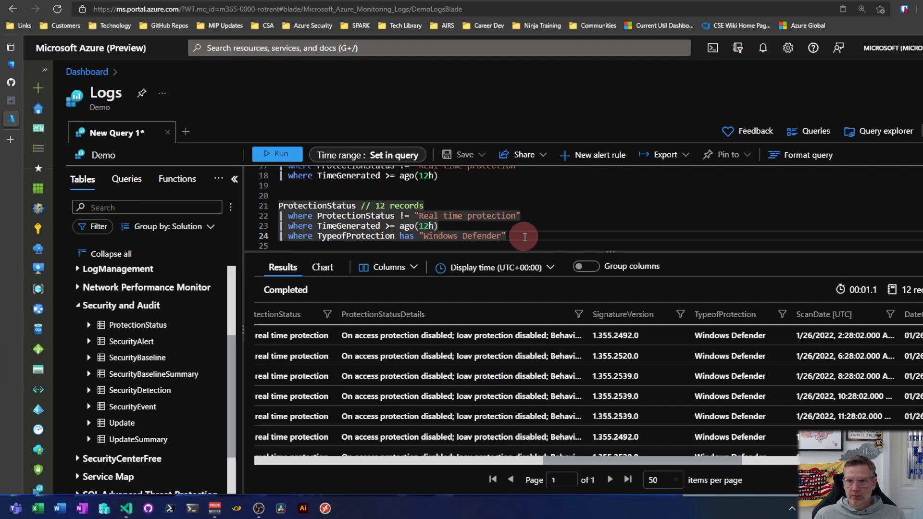
# Go to the 'Present the data' query and review its where filters and four-column project line
pyautogui.press('Down')
pyautogui.press('Down')
pyautogui.press('Down')
pyautogui.press('Down')
pyautogui.press('Down')
pyautogui.press('Down')
pyautogui.press('Down')
pyautogui.press('Down')
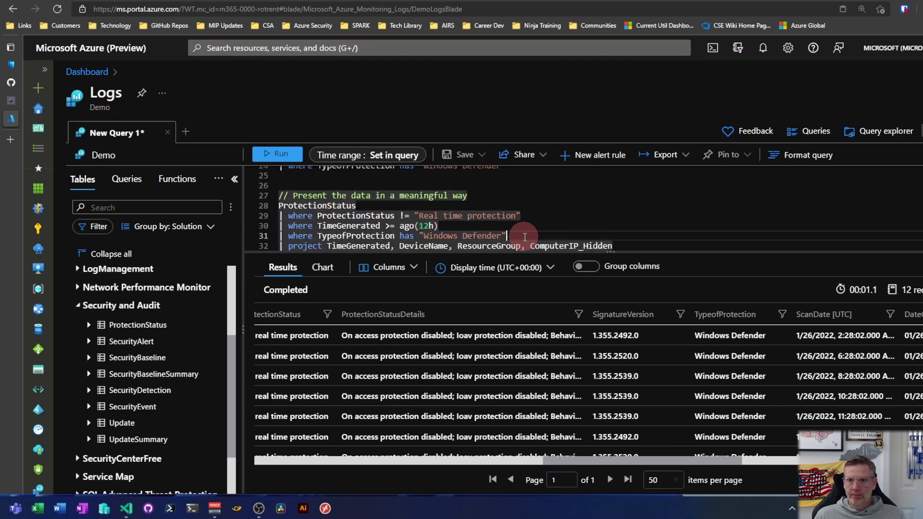
pyautogui.press('Down')
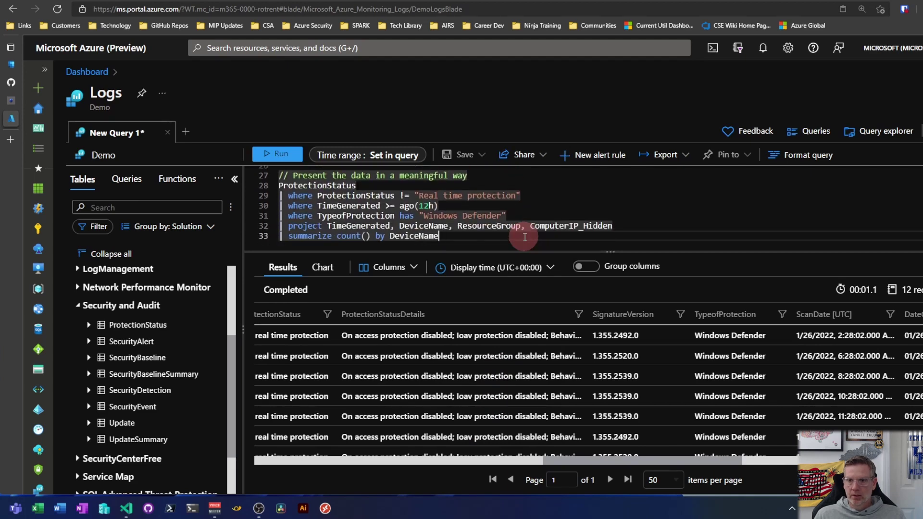
pyautogui.press('Up')
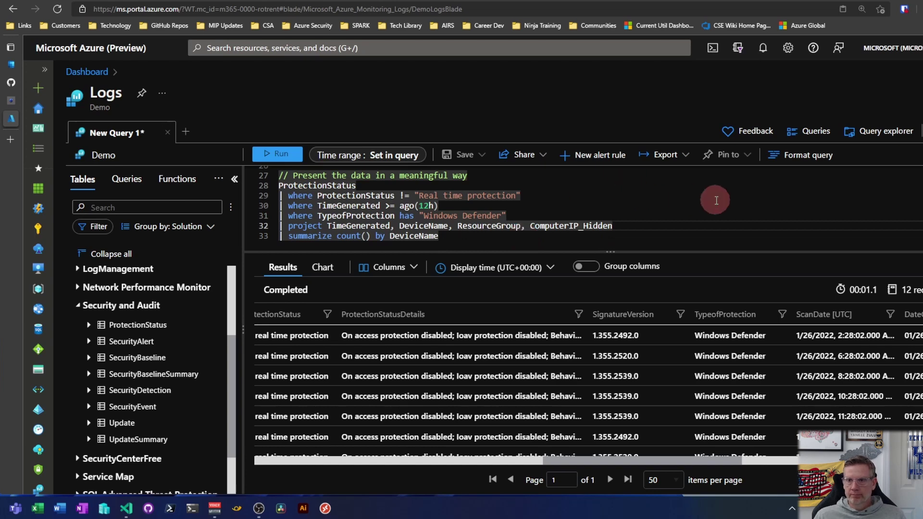
pyautogui.click(532, 215)
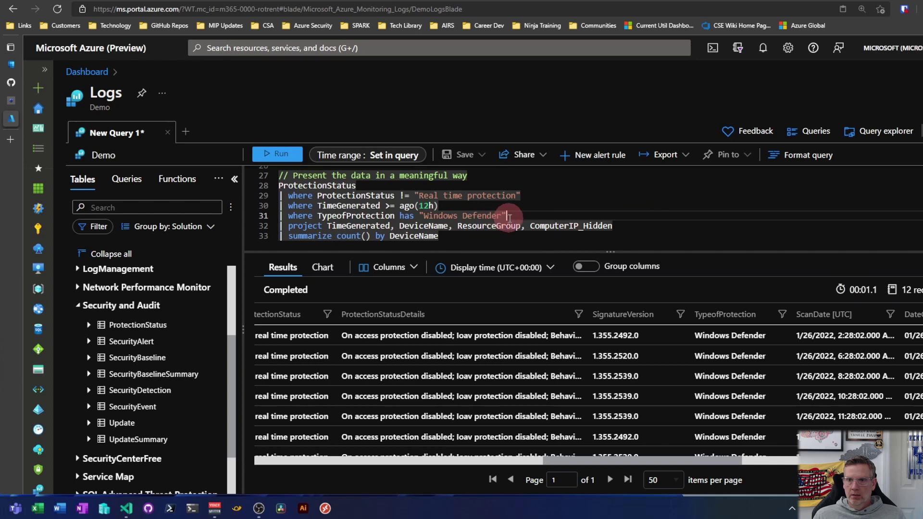
pyautogui.moveTo(507, 216); pyautogui.dragTo(273, 182)
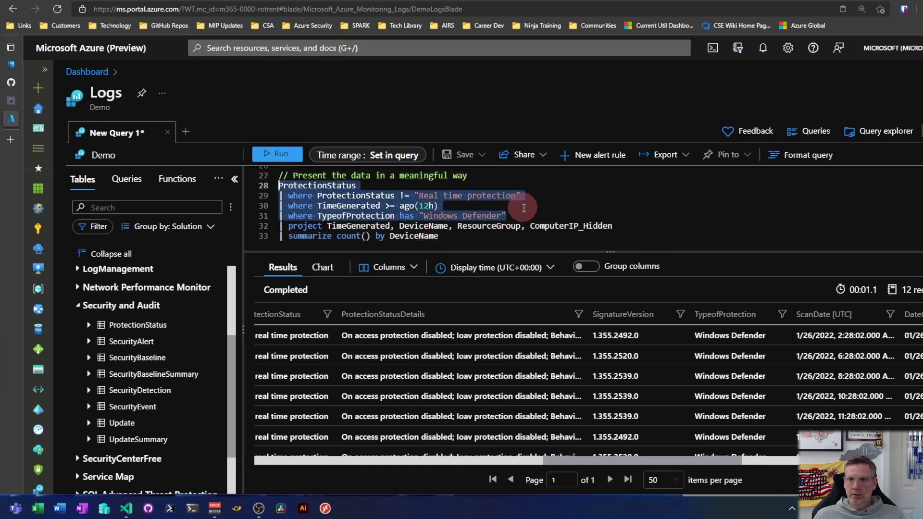
pyautogui.click(599, 226)
pyautogui.moveTo(599, 225); pyautogui.dragTo(291, 225)
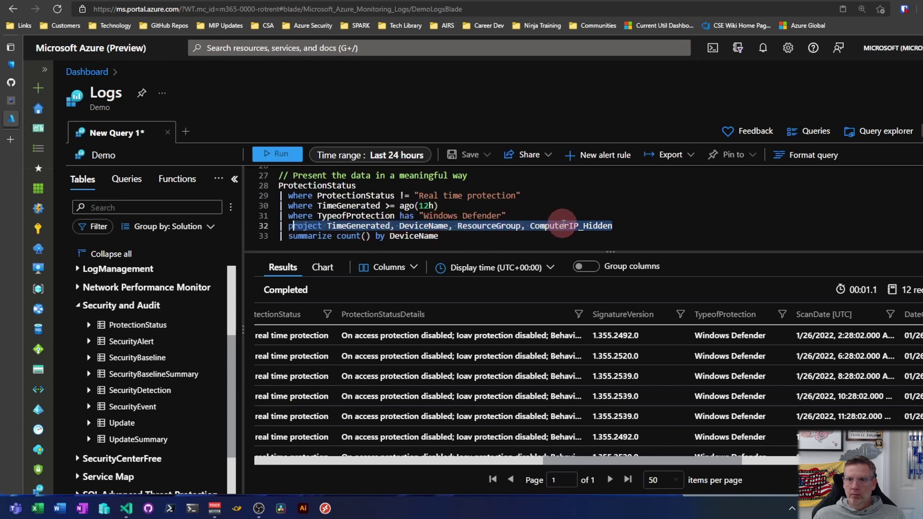
pyautogui.click(622, 226)
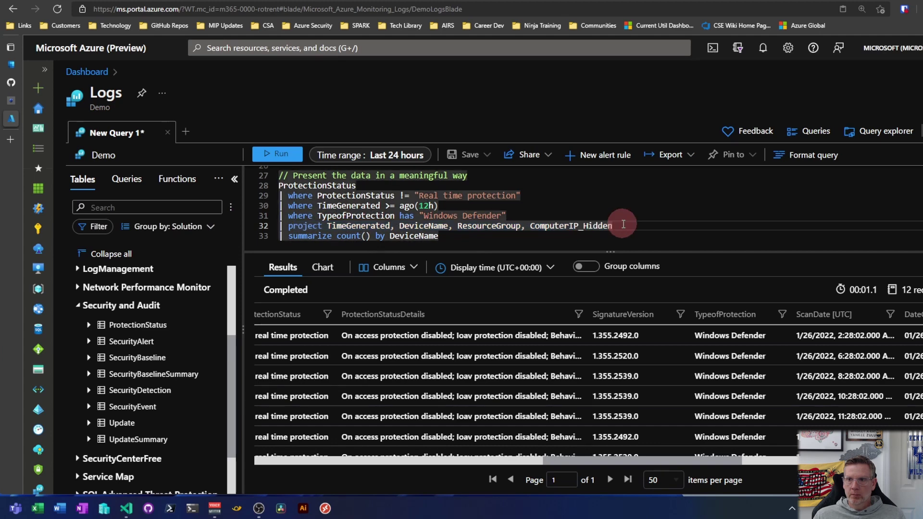
# Prefix the summarize-by-DeviceName line with // to comment it out
pyautogui.click(601, 236)
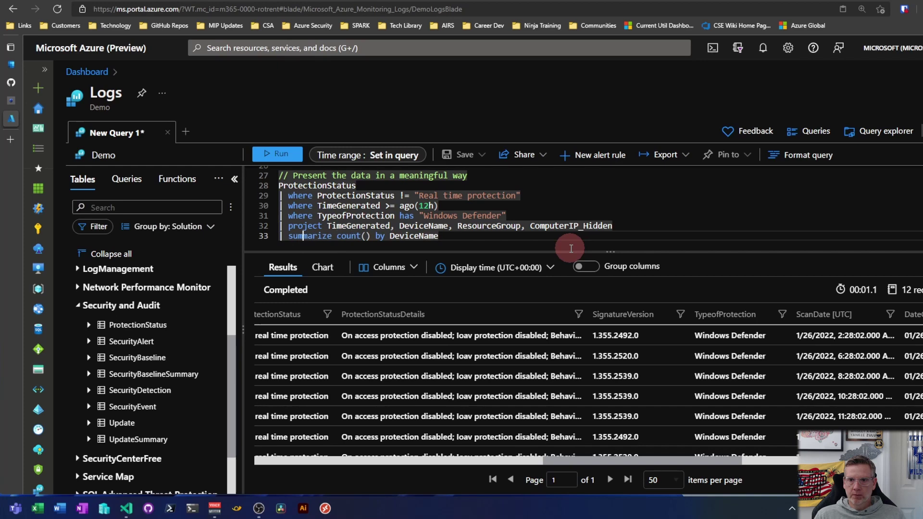
pyautogui.press('Home')
pyautogui.write('//')
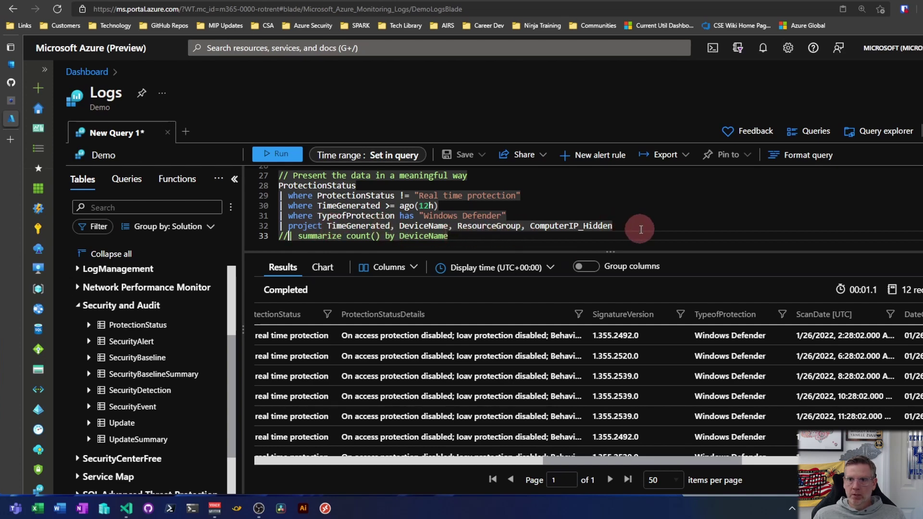
pyautogui.click(384, 206)
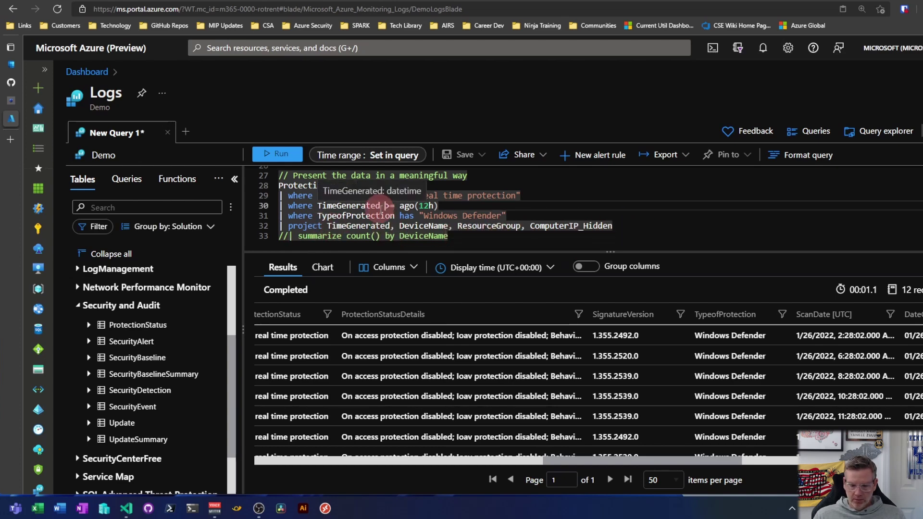
# Run the query and scroll the TimeGenerated, DeviceName, ResourceGroup, ComputerIP_Hidden results
pyautogui.hotkey('shift', 'Return')
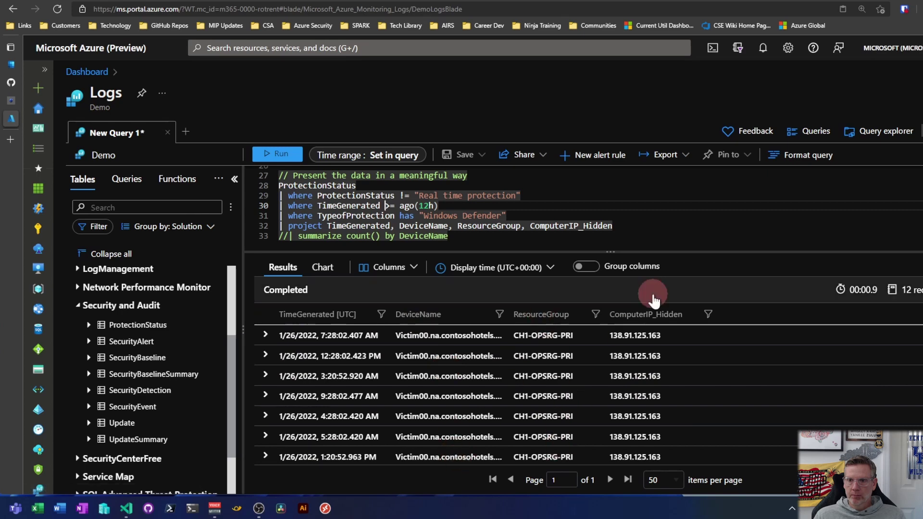
pyautogui.click(788, 242)
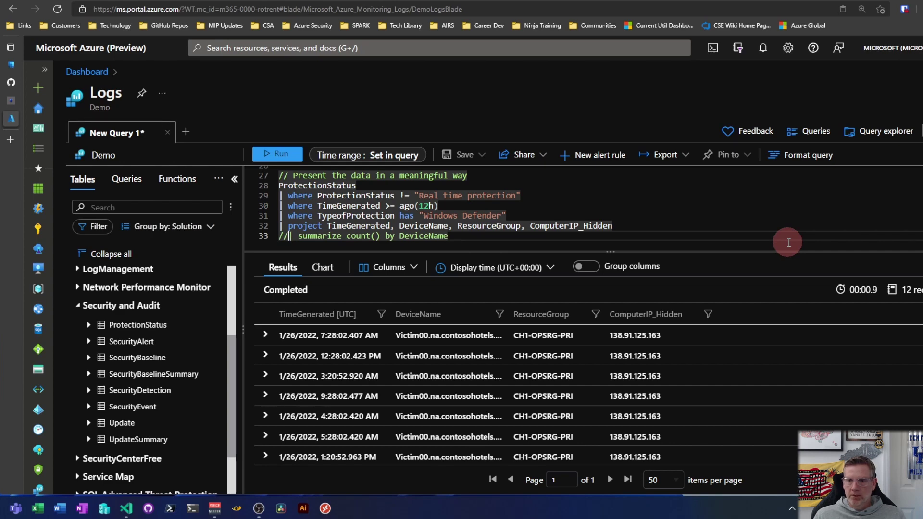
pyautogui.scroll(-2, 394, 396)
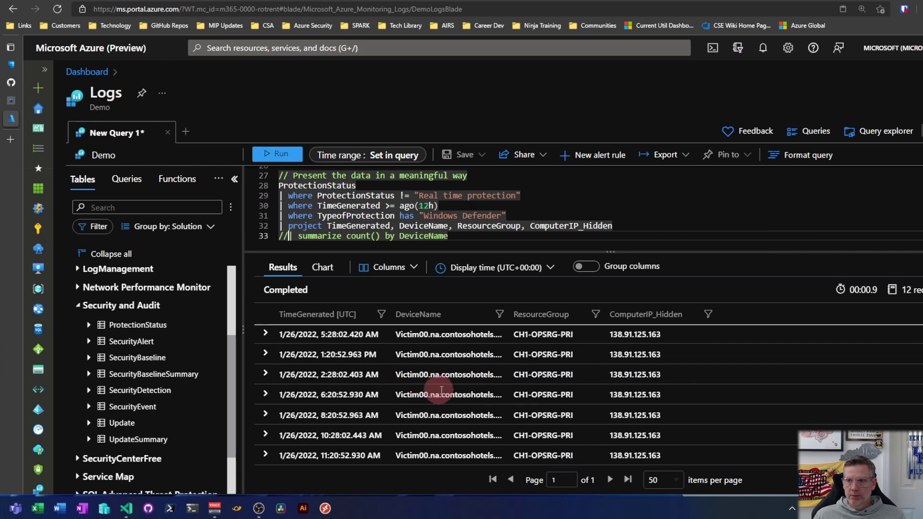
pyautogui.scroll(3, 443, 389)
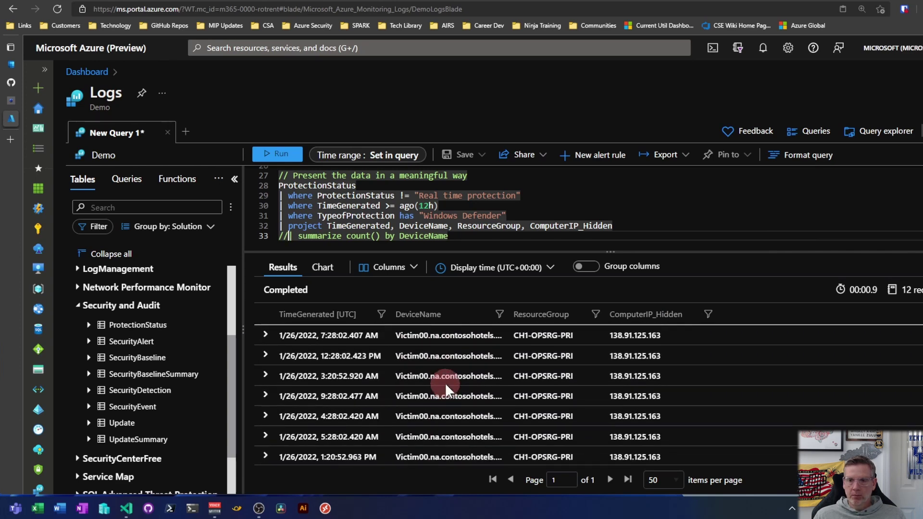
pyautogui.scroll(-2, 440, 394)
# Uncomment the summarize line, run it, and expand the single DeviceName row showing count_ 12
pyautogui.hotkey('ctrl', '/')
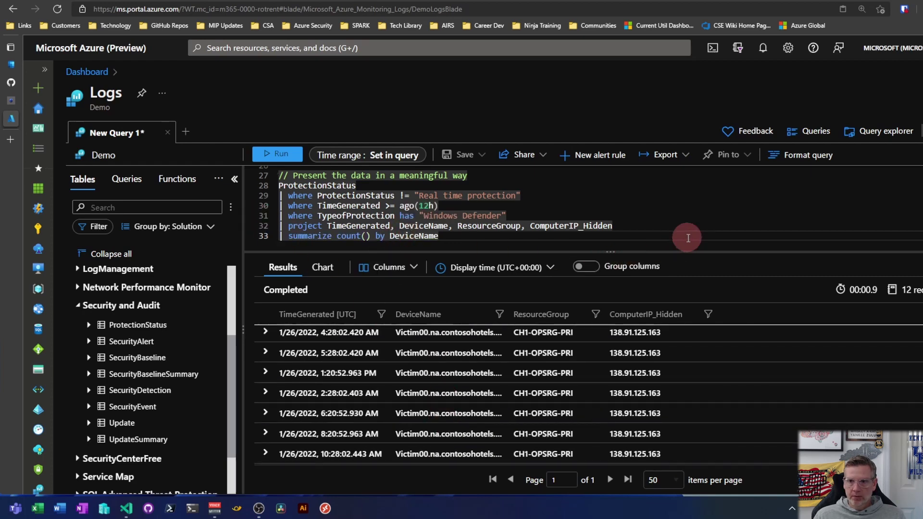
pyautogui.hotkey('shift', 'Return')
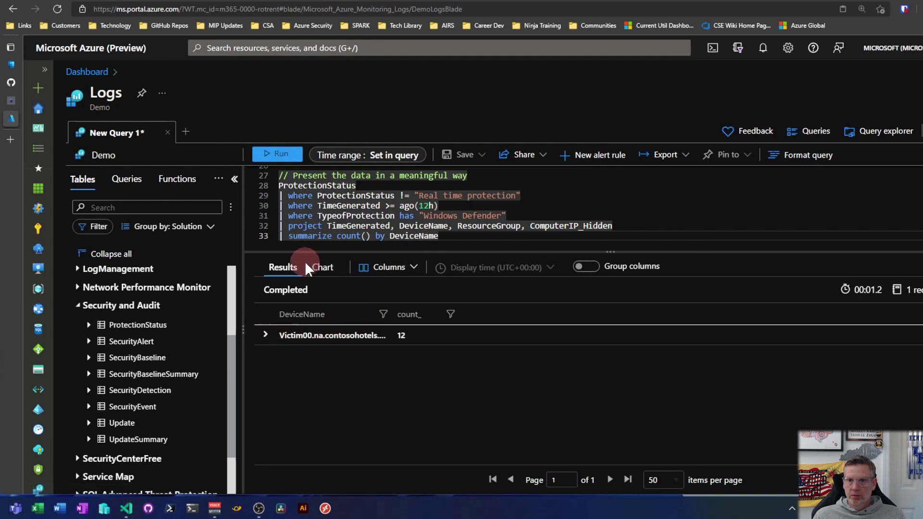
pyautogui.click(266, 336)
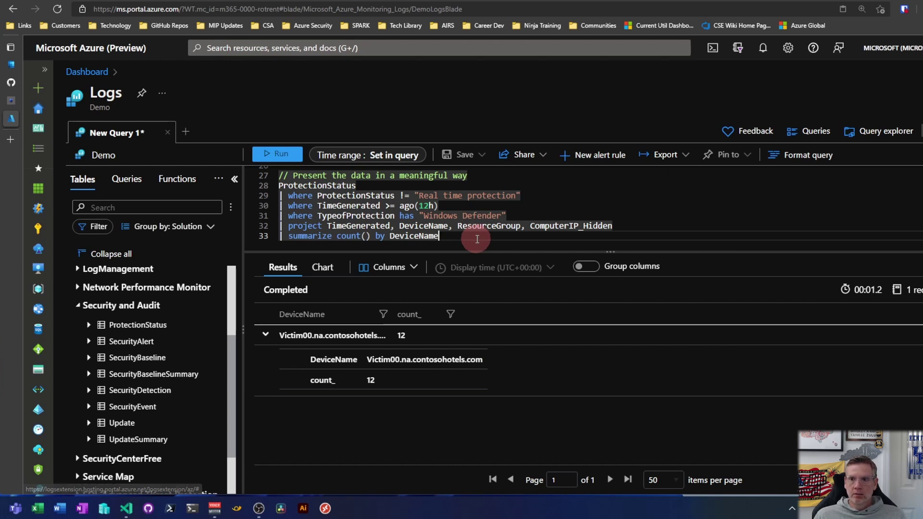
pyautogui.moveTo(443, 238); pyautogui.dragTo(406, 176)
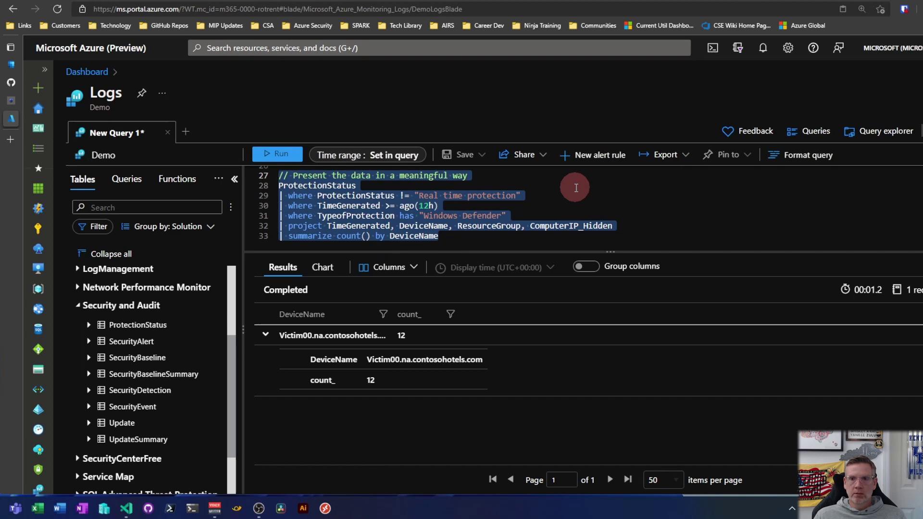